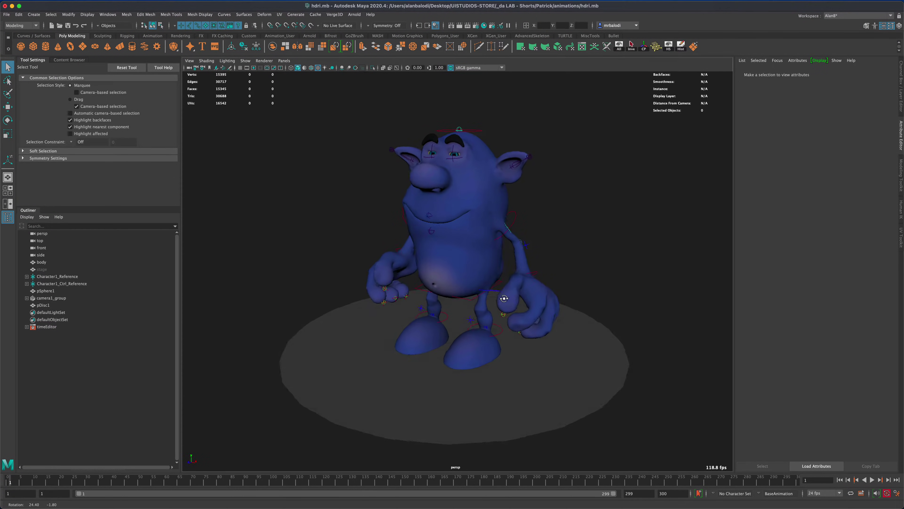
Step: Play back the character animation in the perspective view, stop it and return to the start frame
right_click_drag(527, 298, 586, 312, "alt")
left_click_drag(586, 312, 622, 322, "alt")
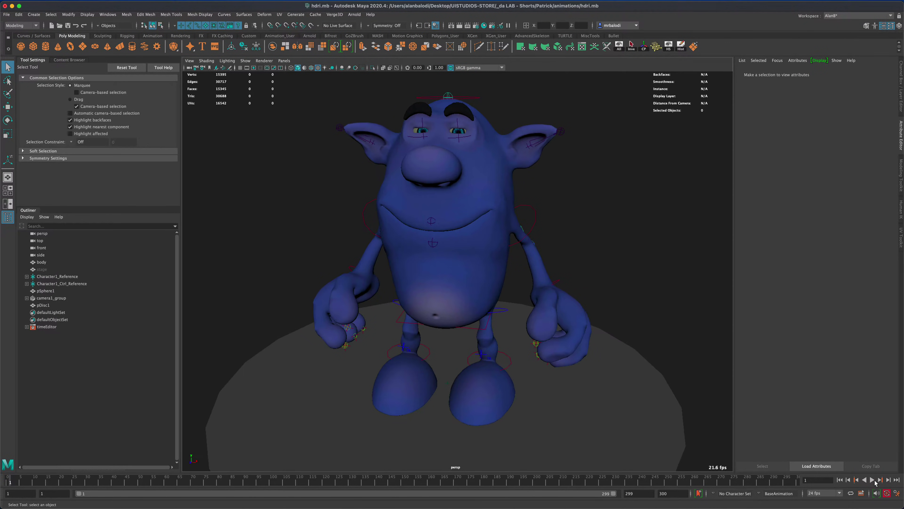
left_click(872, 480)
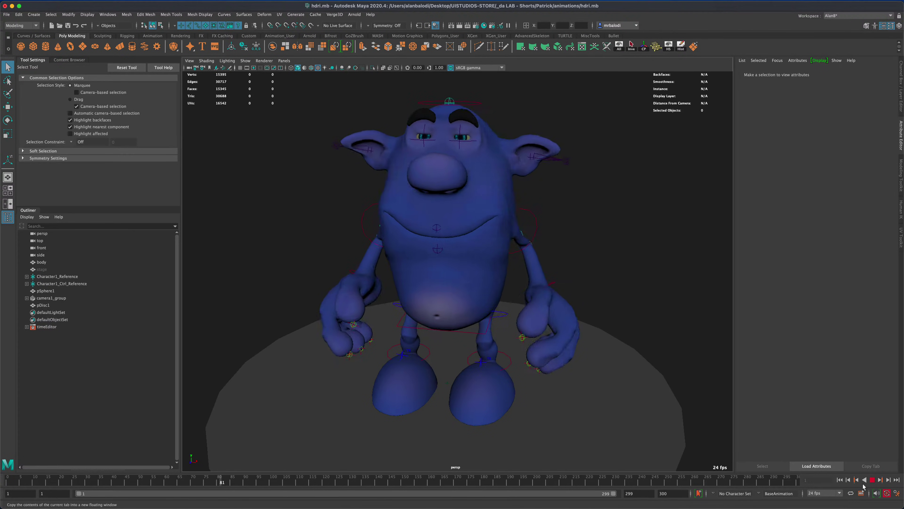
left_click(872, 480)
left_click(839, 480)
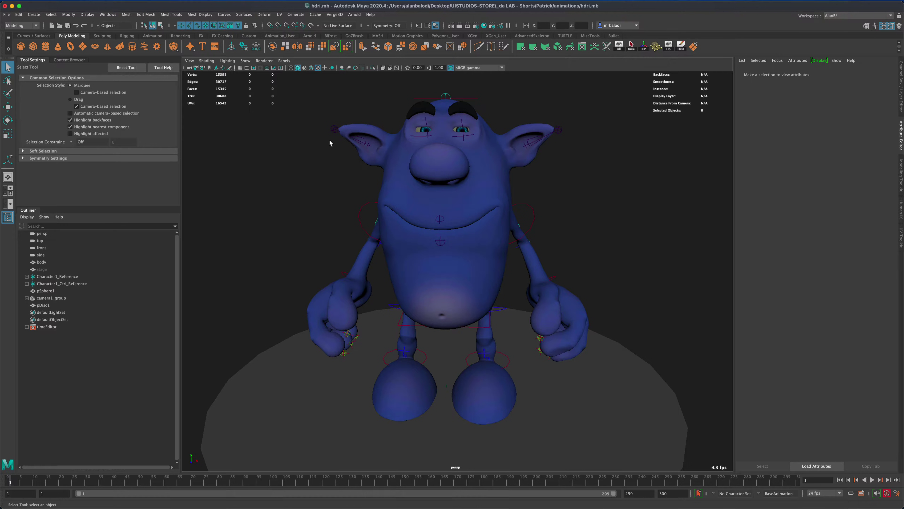
Step: Render the character's first frame with Arnold before adding lights and close the render window
left_click(459, 25)
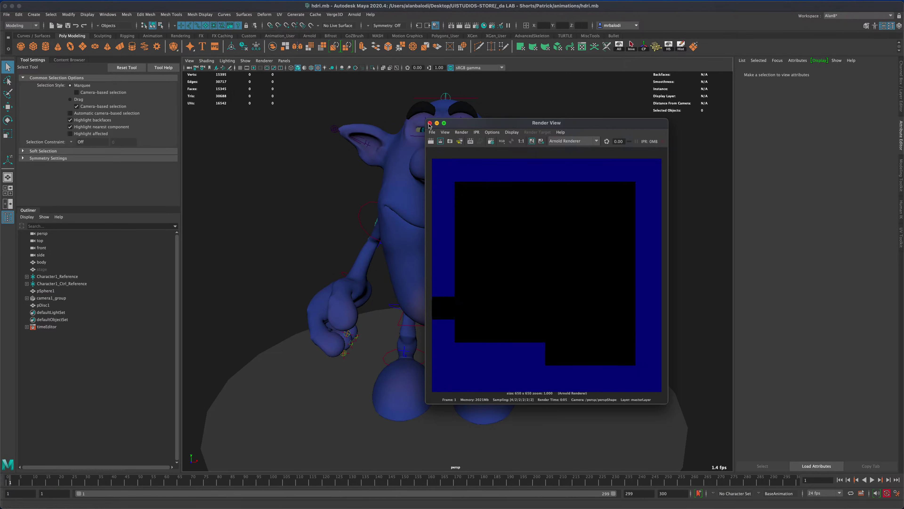
left_click_drag(464, 126, 353, 133)
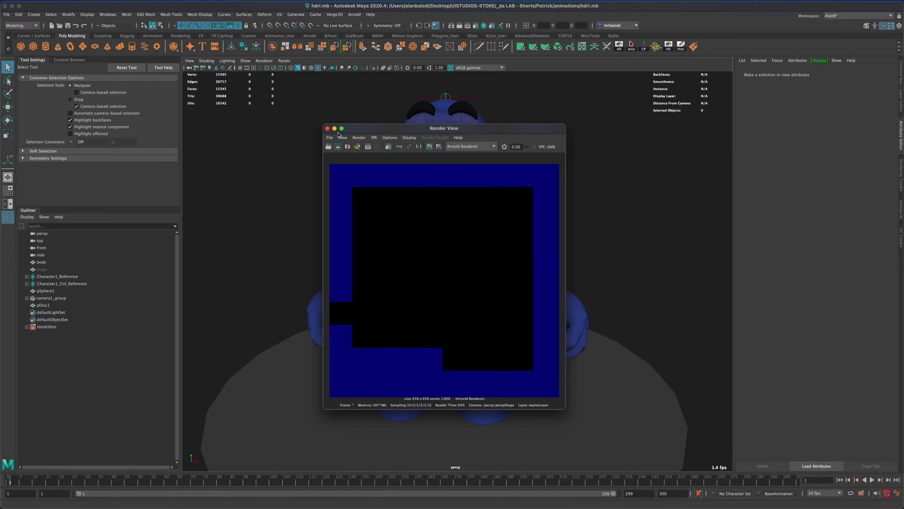
left_click(327, 128)
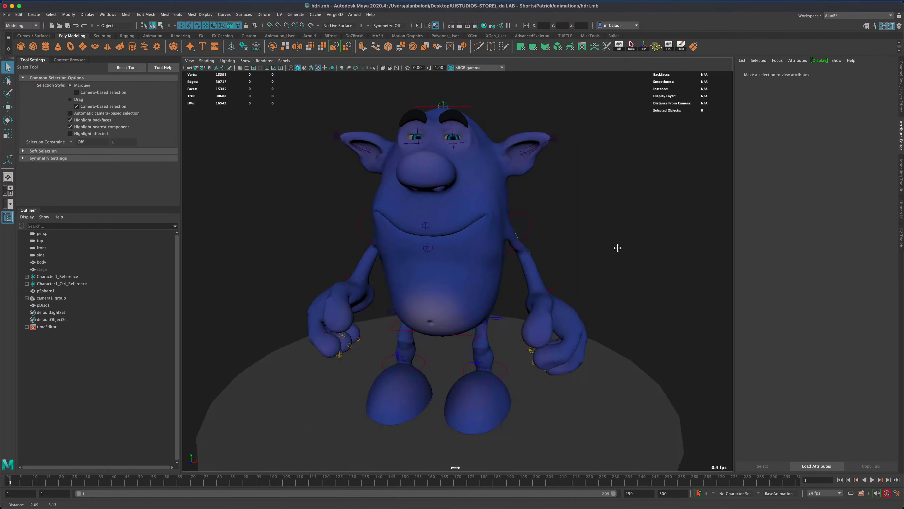
mouse_move(617, 248)
left_mouse_down("alt")
mouse_move(601, 242)
mouse_move(609, 244)
left_mouse_up("alt")
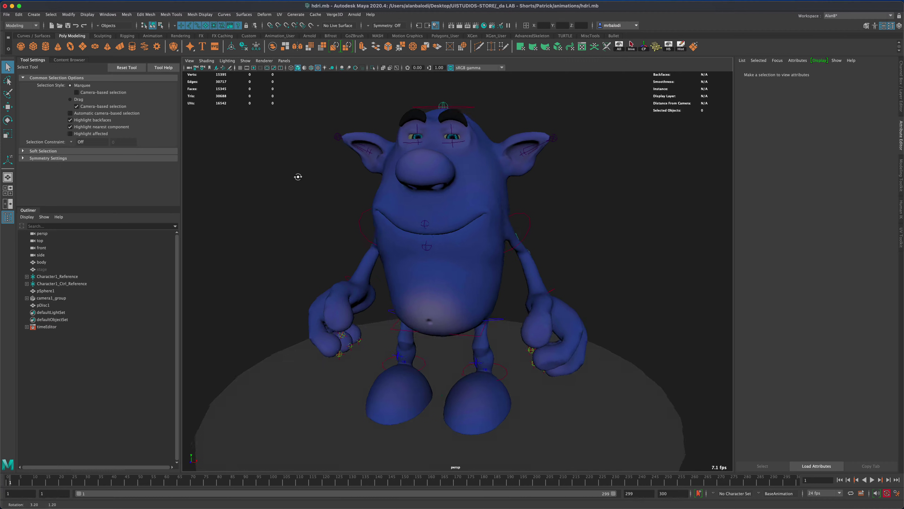
left_click_drag(298, 175, 302, 175, "alt")
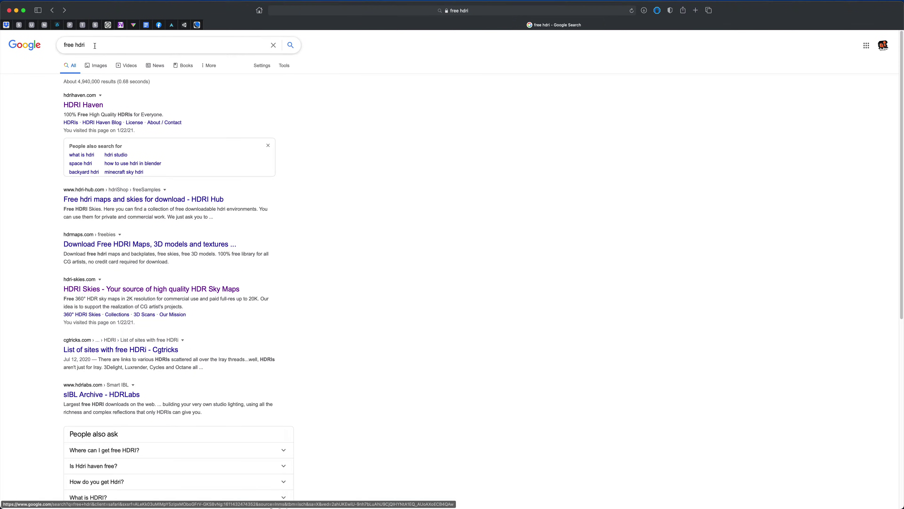
Step: Switch to the browser, open HDRI Haven from the "free hdri" results and show its Skies category
left_click(94, 47)
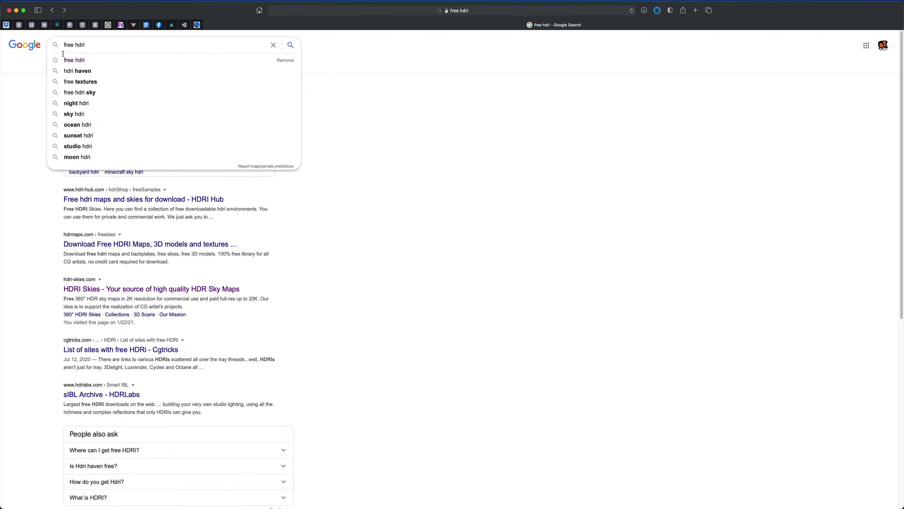
key("Escape")
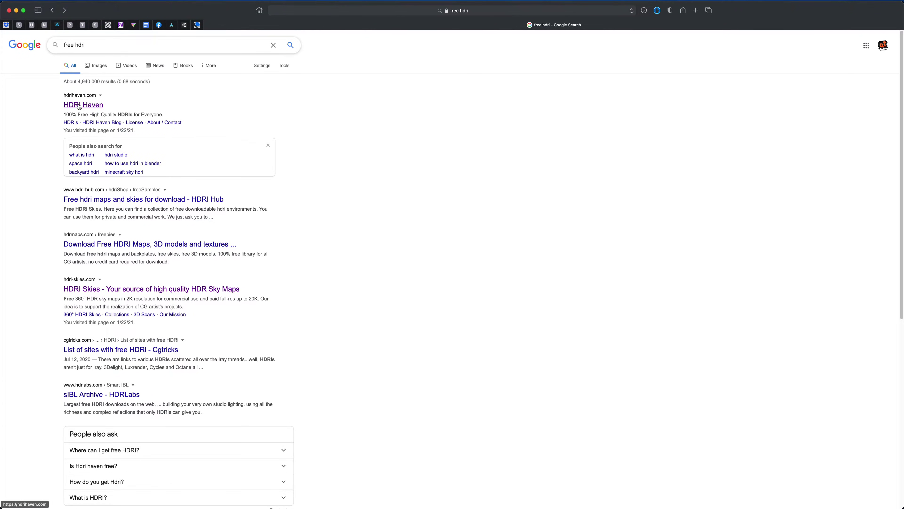
left_click(96, 108)
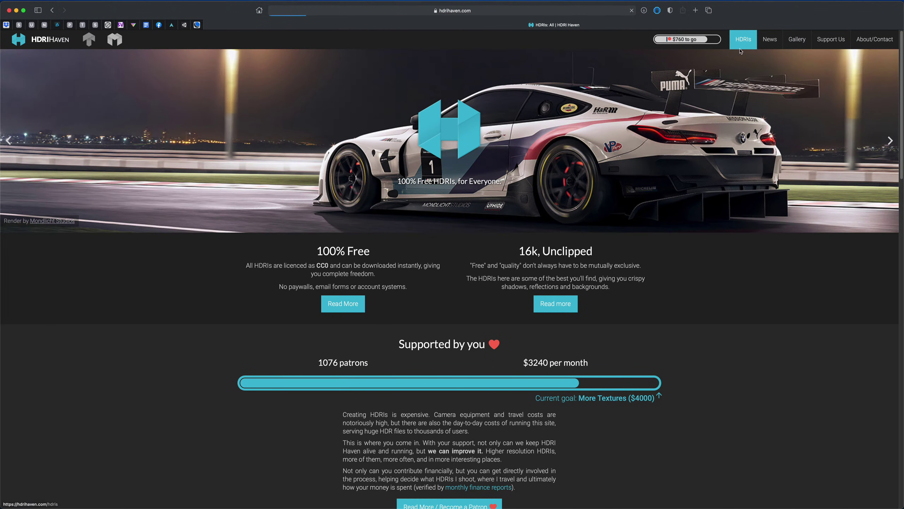
left_click(742, 39)
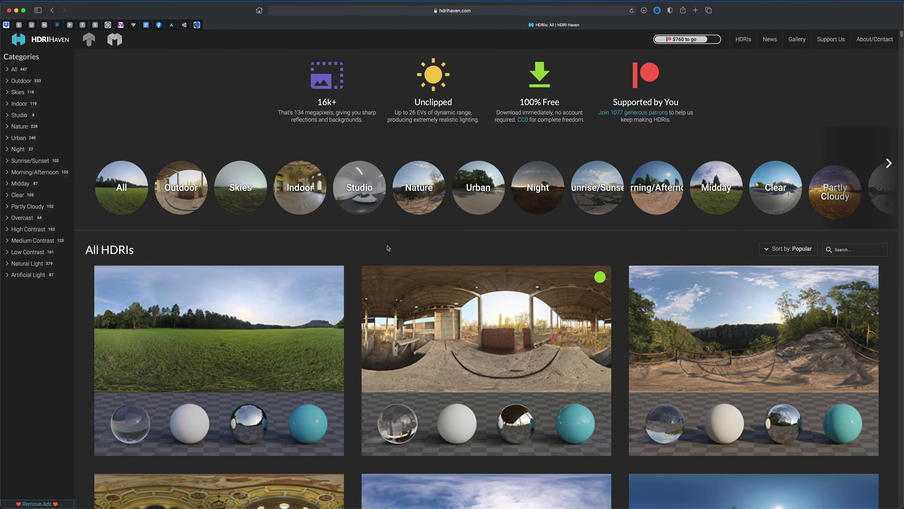
left_click(247, 207)
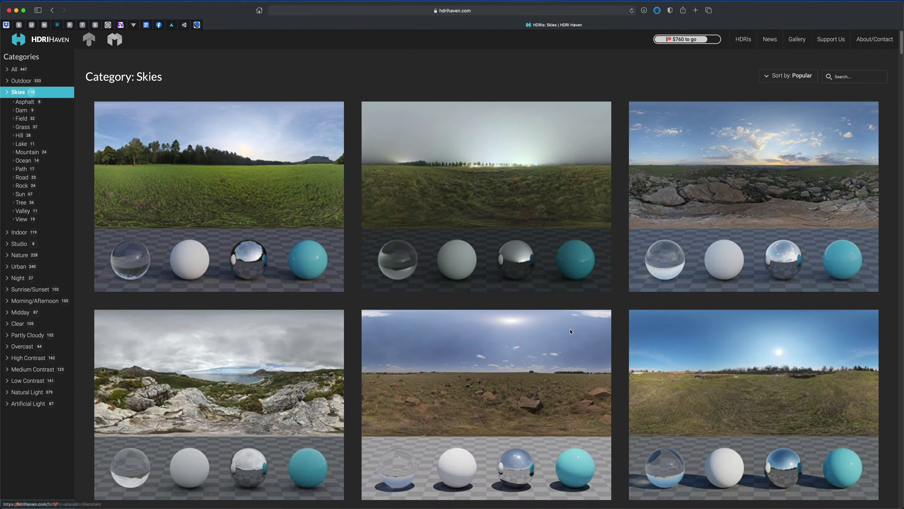
Step: Open the Rooitou Park sky and download its 2k HDR file
scroll(570, 332, "down", 10)
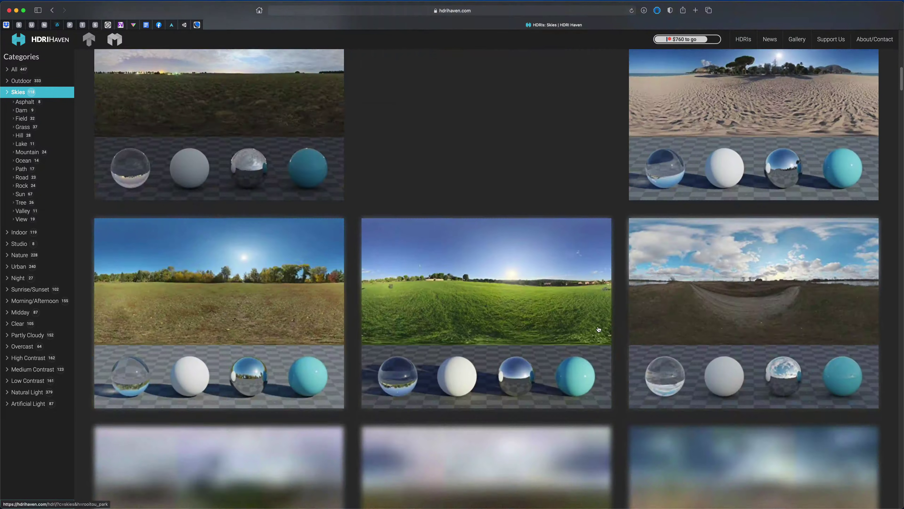
scroll(597, 329, "down", 3)
scroll(596, 328, "up", 3)
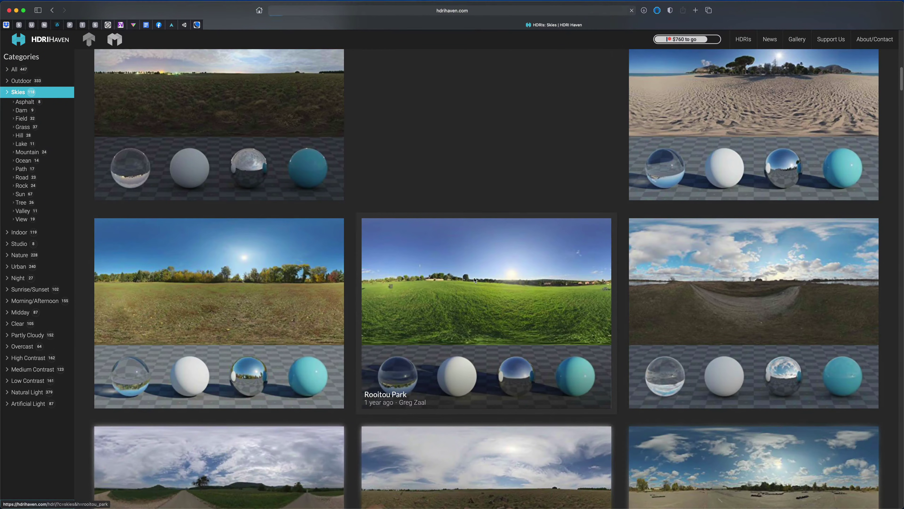
scroll(188, 323, "down", 4)
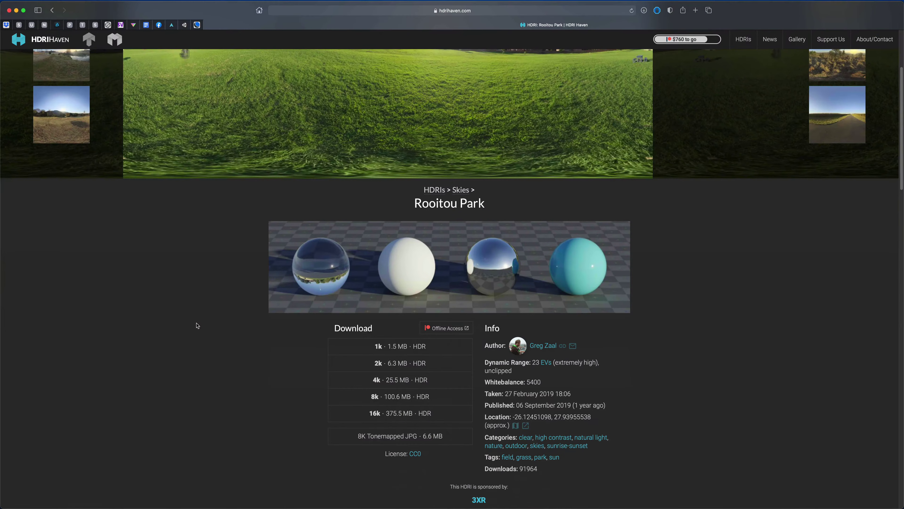
left_click(379, 358)
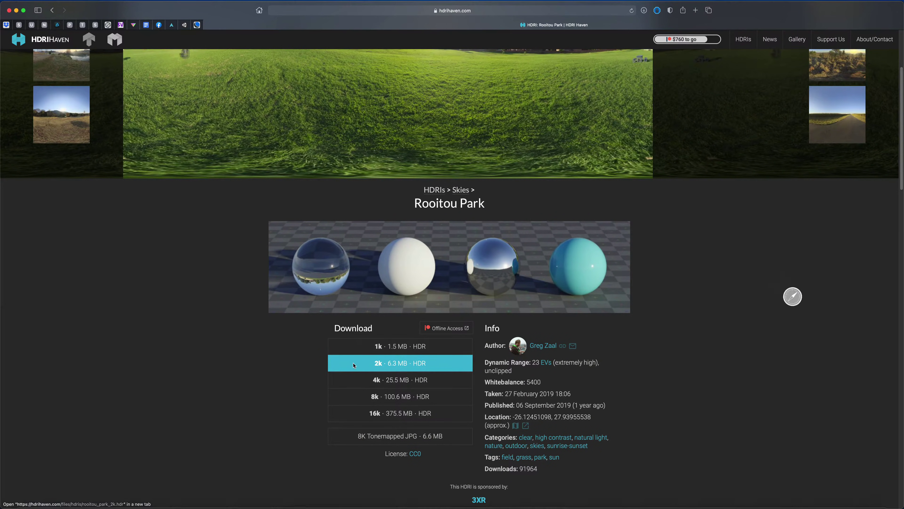
Step: Return to the Skies category, open The Sky Is On Fire and download its HDR file
key("super+bracketleft")
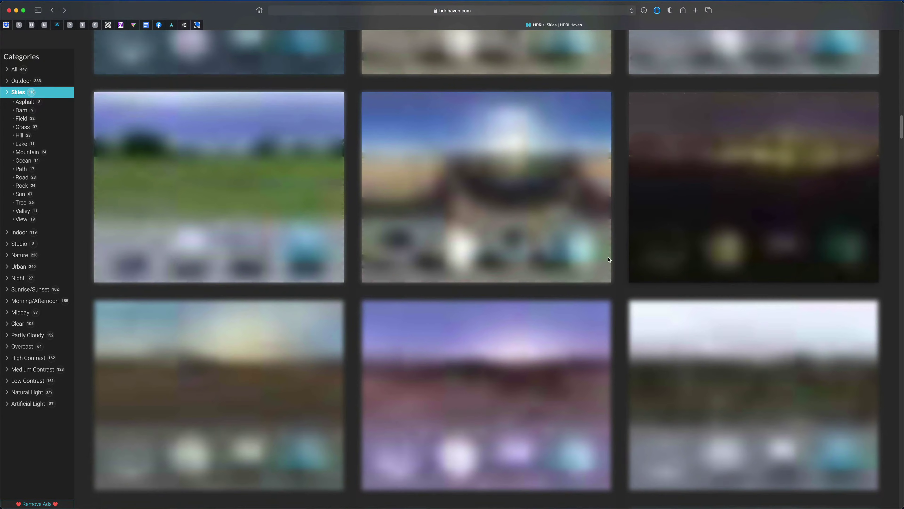
scroll(609, 259, "down", 10)
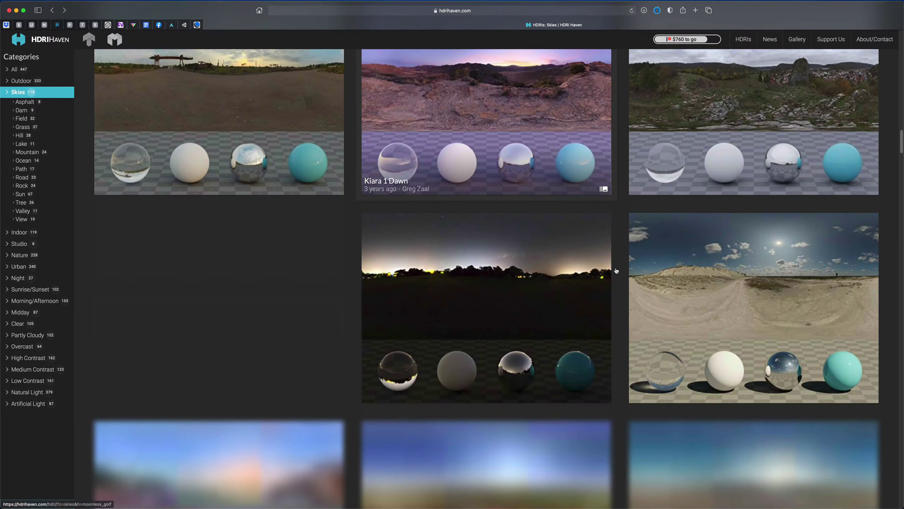
scroll(616, 272, "down", 8)
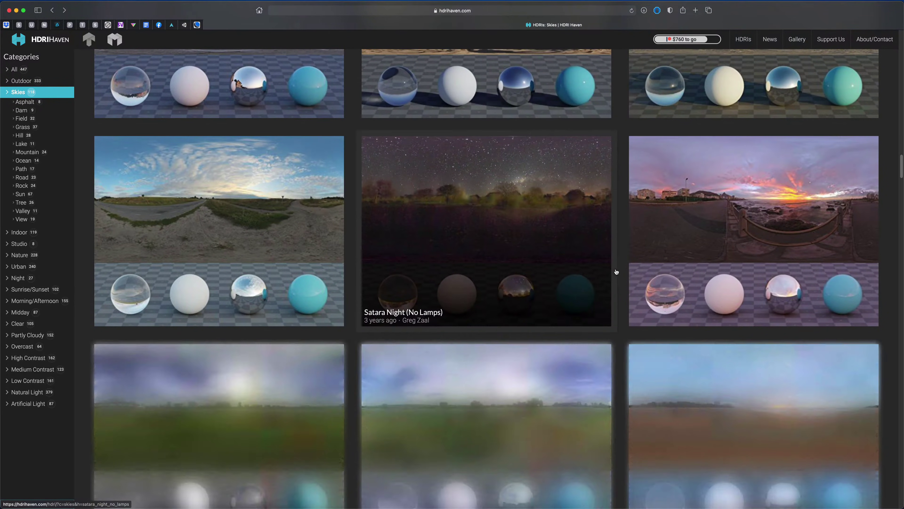
left_click(764, 204)
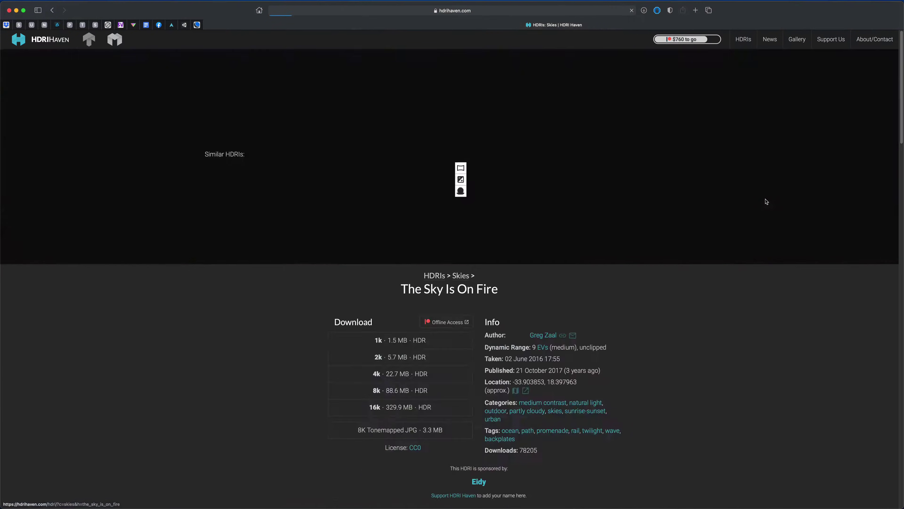
scroll(215, 360, "down", 4)
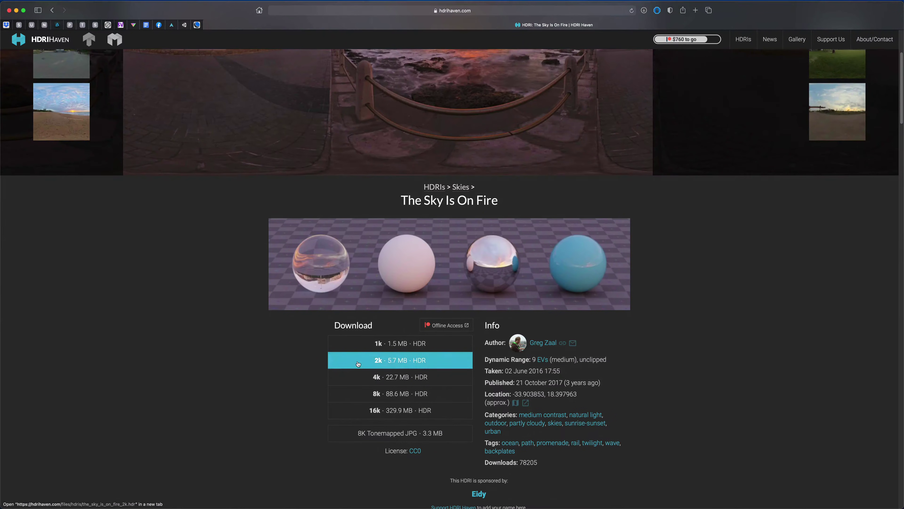
left_click(374, 343)
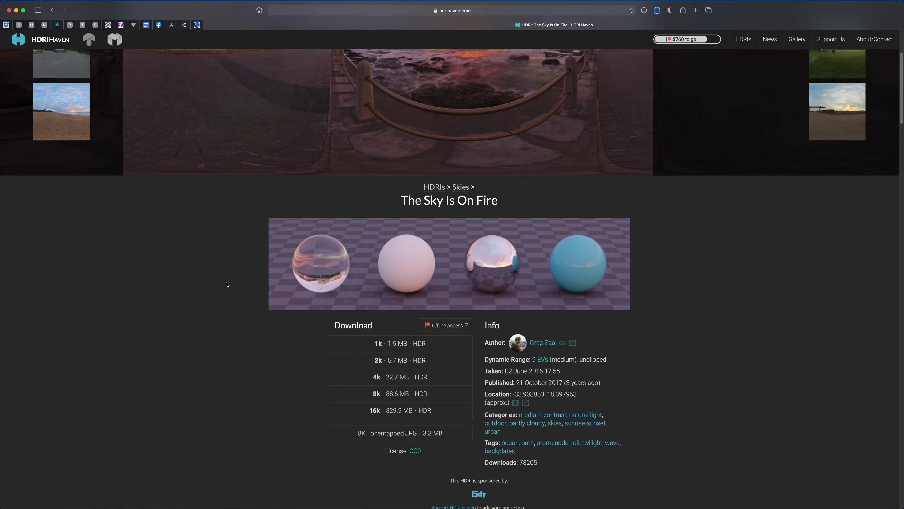
scroll(227, 283, "up", 4)
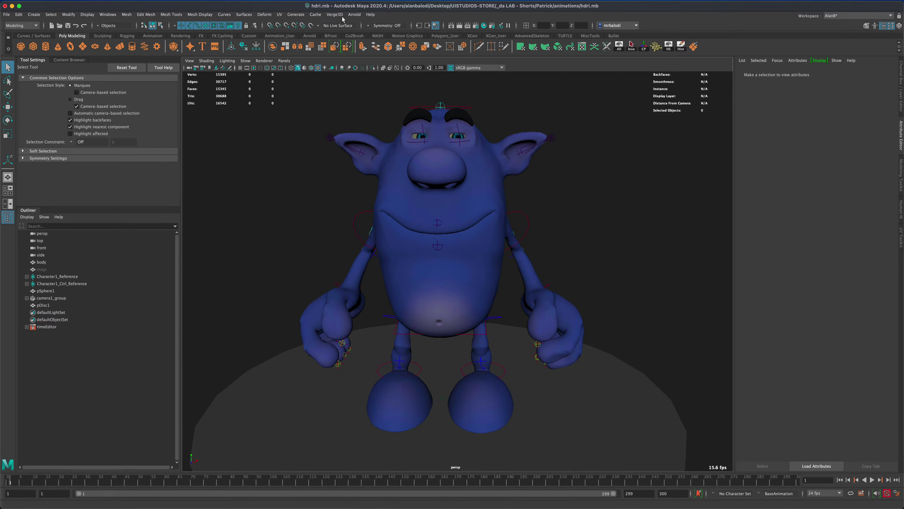
Step: Switch to Maya, add an Arnold Physical Sky light to the scene and select its sky dome around the character
left_click(354, 15)
mouse_move(376, 51)
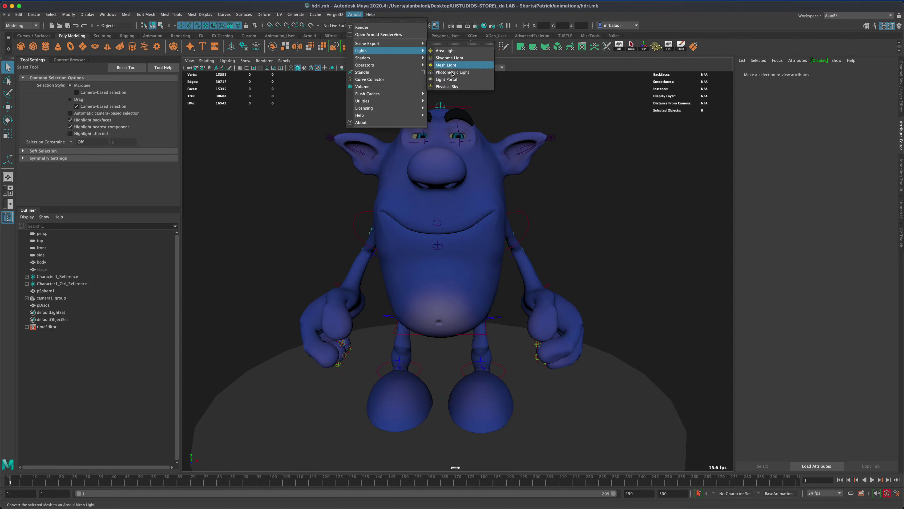
left_click(468, 89)
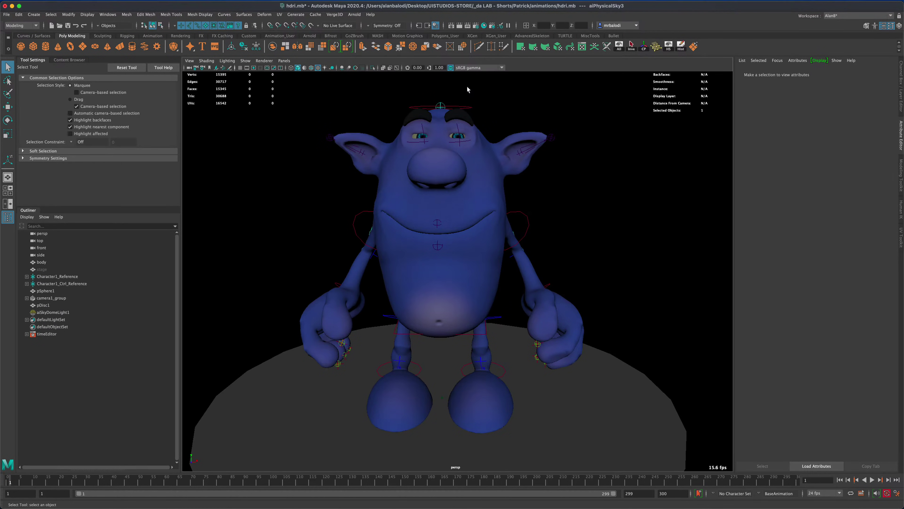
left_click_drag(626, 212, 626, 240, "alt")
scroll(625, 243, "down", 8)
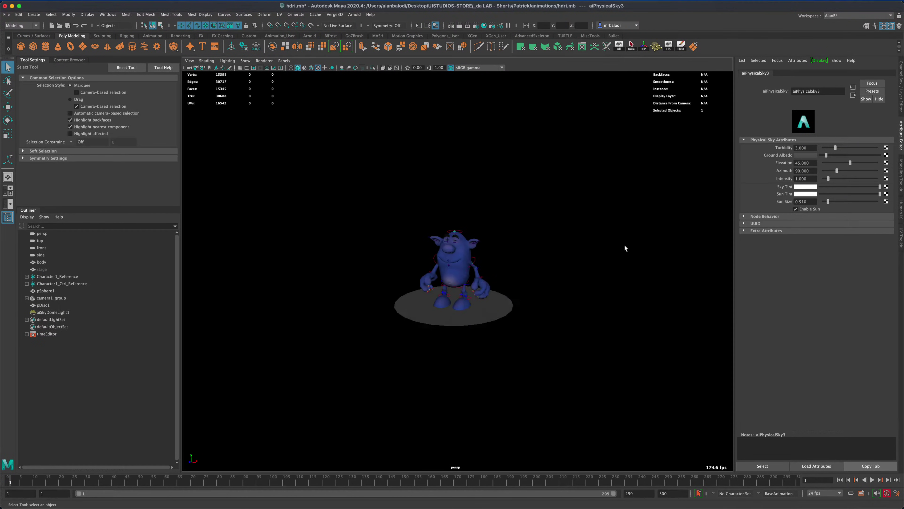
scroll(622, 249, "up", 4)
left_click(609, 221)
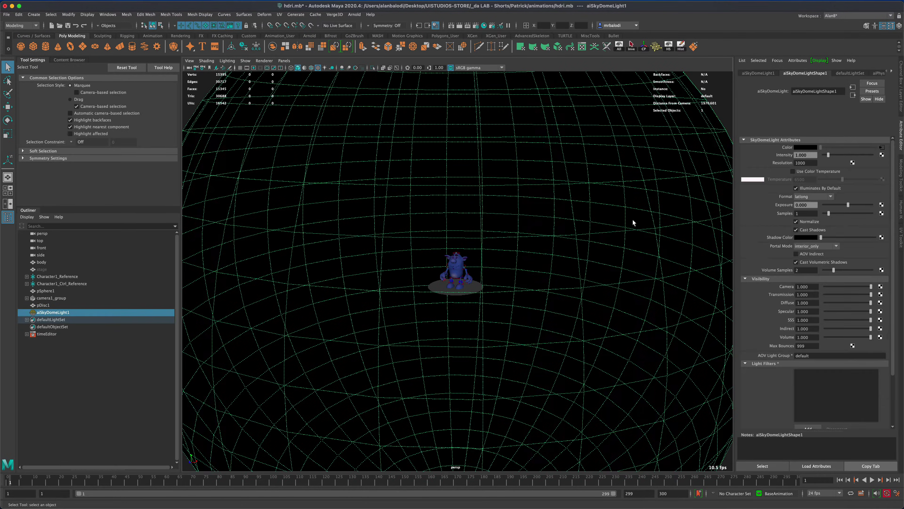
scroll(632, 221, "down", 5)
scroll(595, 222, "up", 10)
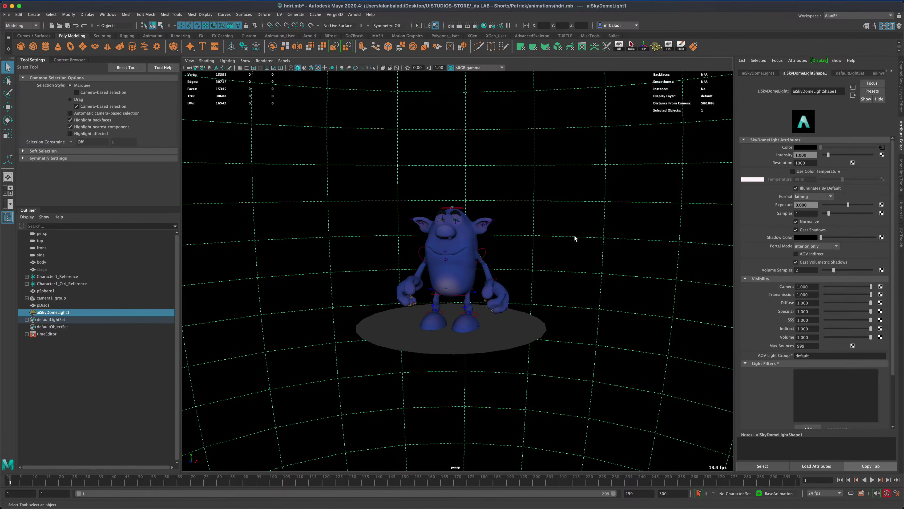
left_click_drag(574, 239, 588, 235, "alt")
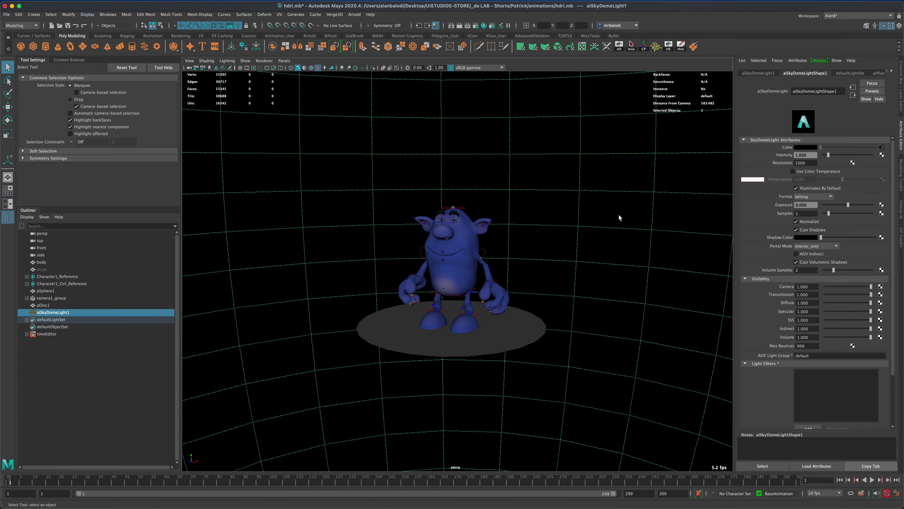
scroll(488, 137, "up", 5)
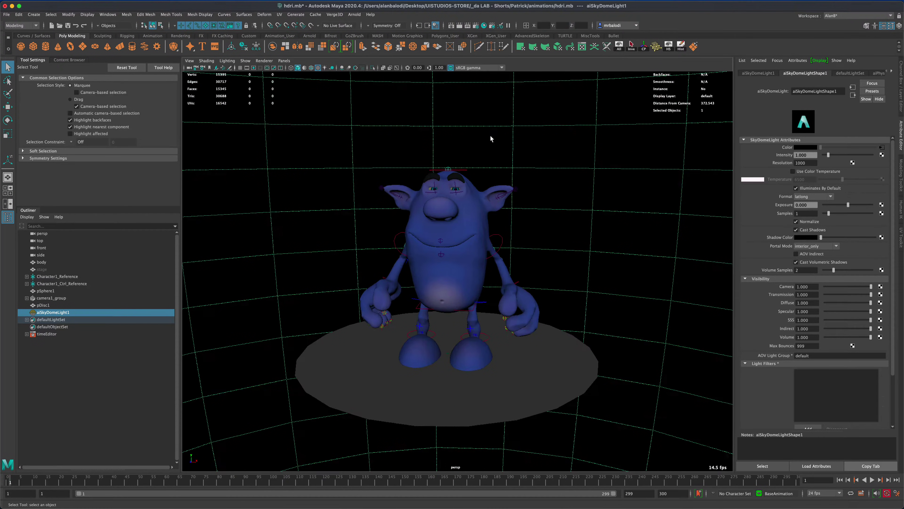
Step: Render the character under the physical sky as a test and close the render window
left_click(459, 26)
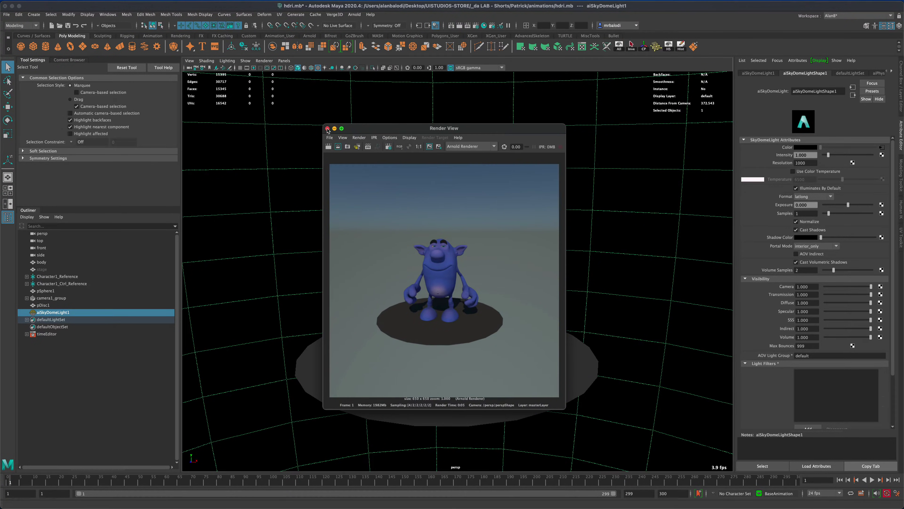
left_click_drag(327, 130, 329, 124)
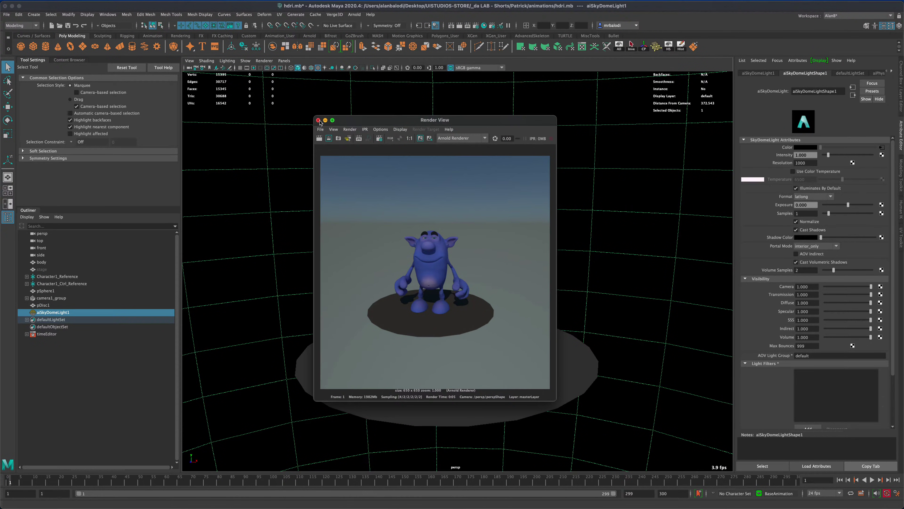
left_click(318, 120)
Step: Break the physical sky connection on the sky dome light's Color attribute
right_click(785, 147)
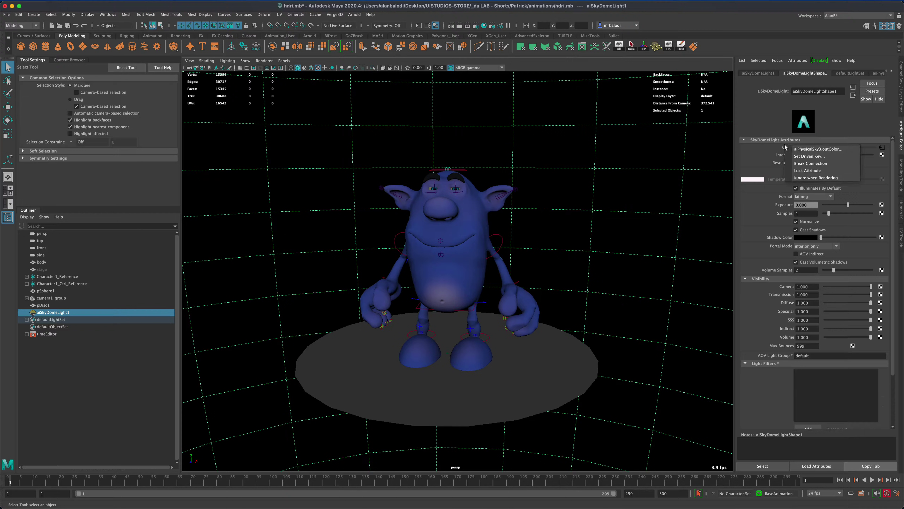
left_click(794, 163)
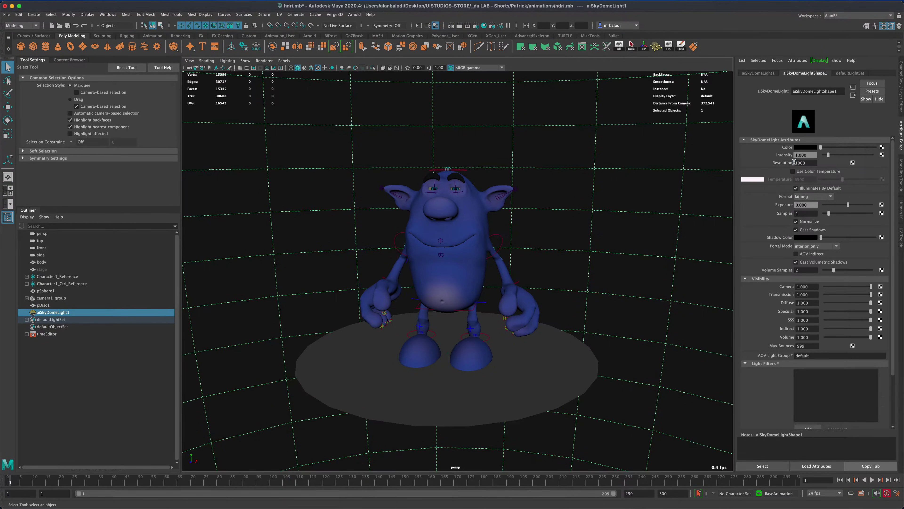
Step: Connect a File texture to the sky dome light's Color attribute and load sunflowers_2k.hdr from the Downloads folder as its image
left_click(882, 147)
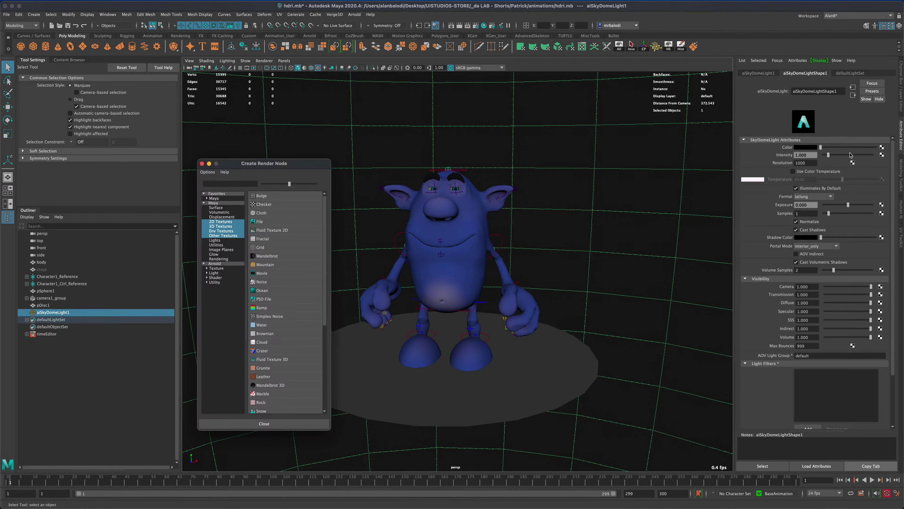
left_click(260, 222)
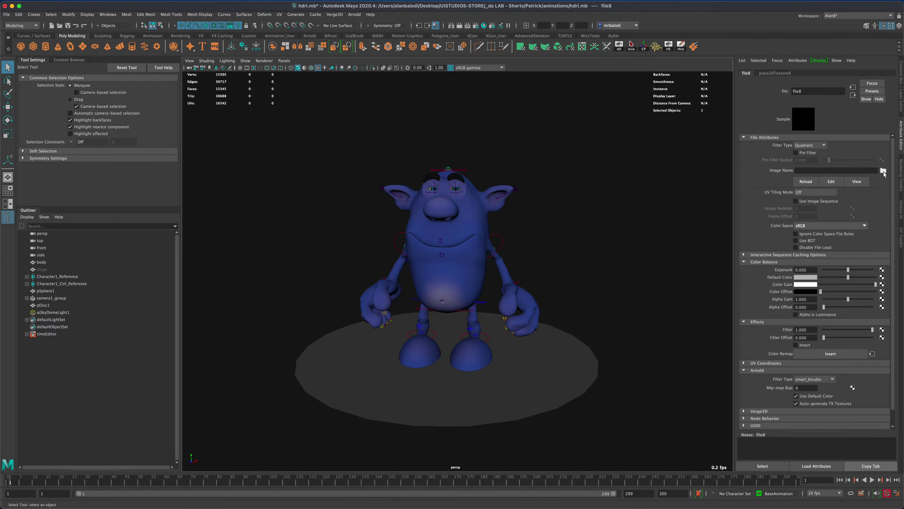
left_click(883, 170)
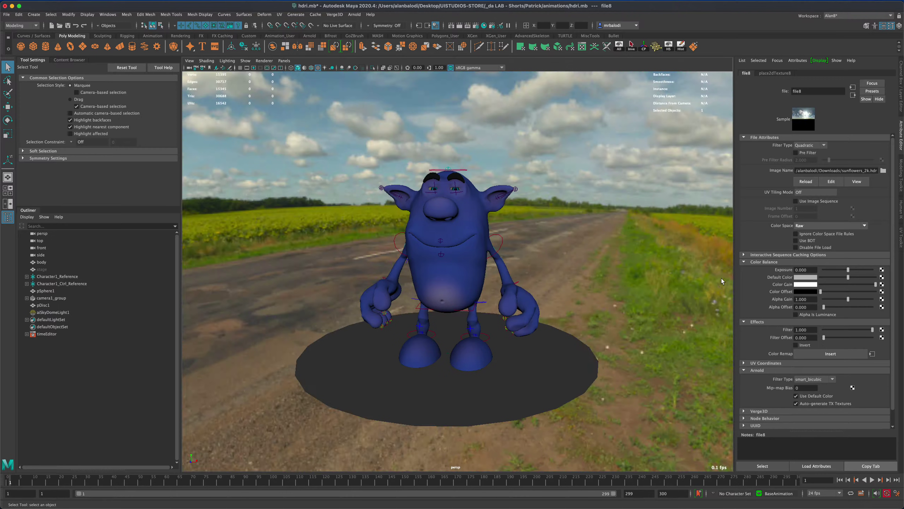
Step: Render the character with the sunflowers HDRI as a test and close the render window
left_click_drag(659, 225, 637, 249, "alt")
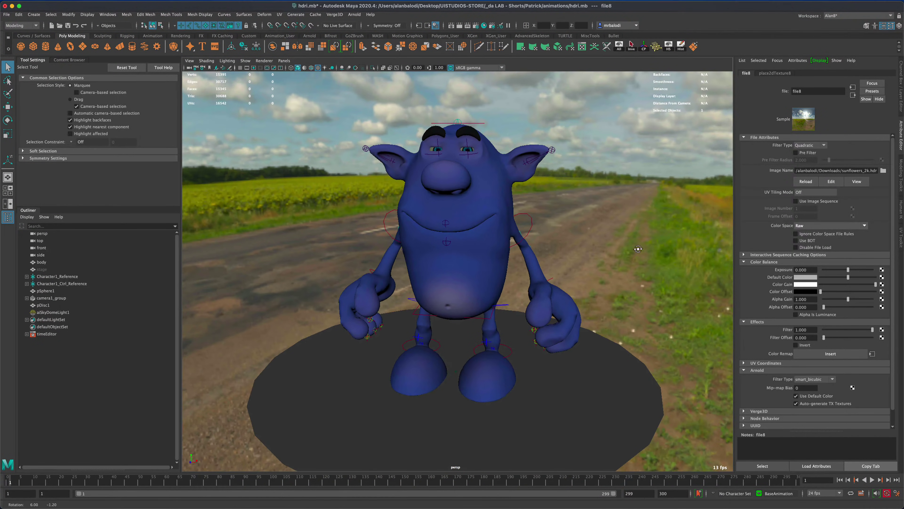
left_click(461, 26)
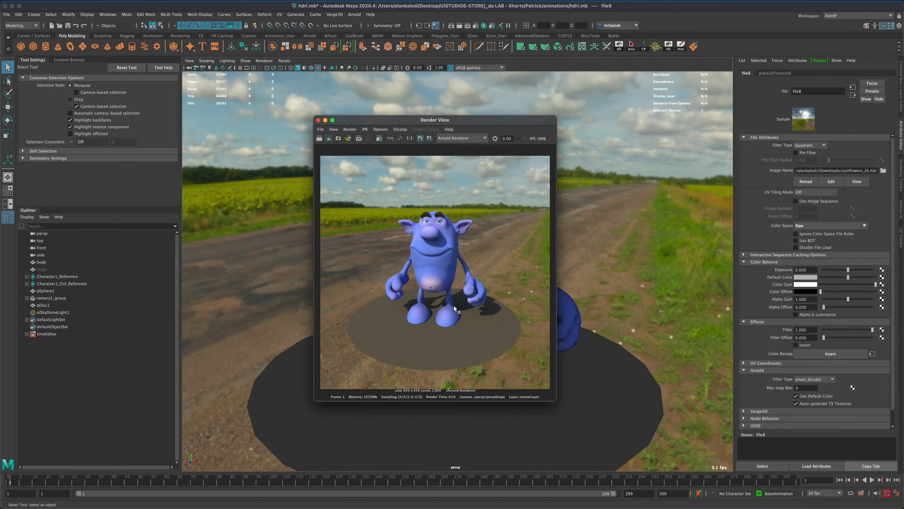
left_click(318, 120)
Step: Check the HDRI surroundings from several angles, render the character again from a closer view and close the render window
left_click_drag(529, 269, 438, 127, "alt")
left_click_drag(347, 143, 483, 167, "alt")
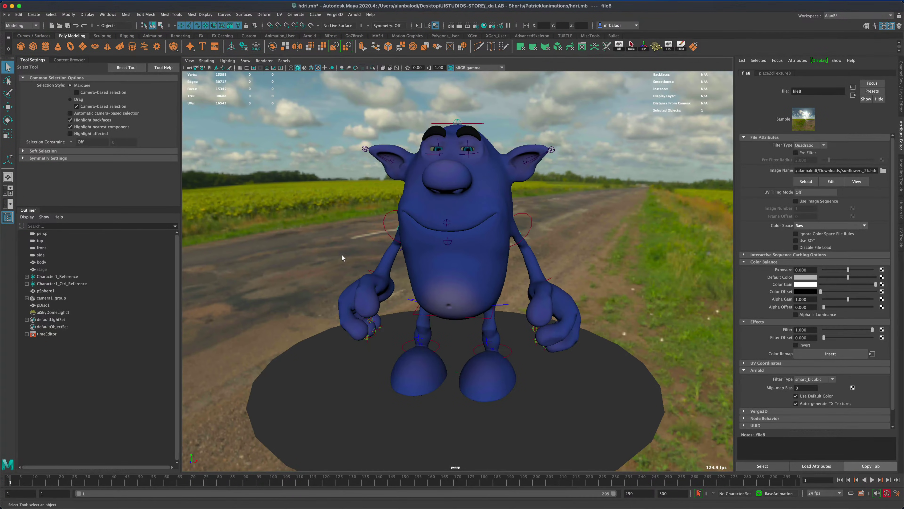
left_click_drag(332, 257, 285, 246, "alt")
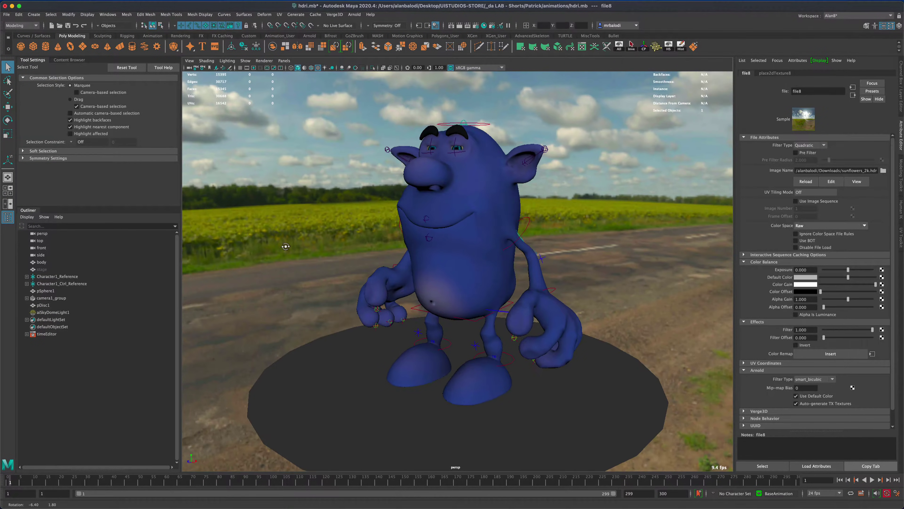
left_click_drag(299, 200, 350, 221, "alt")
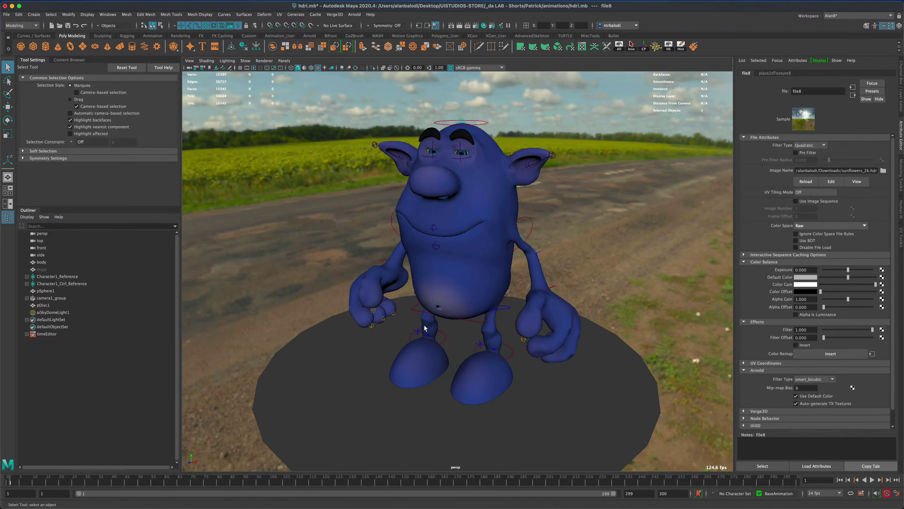
left_click_drag(424, 327, 605, 270, "alt")
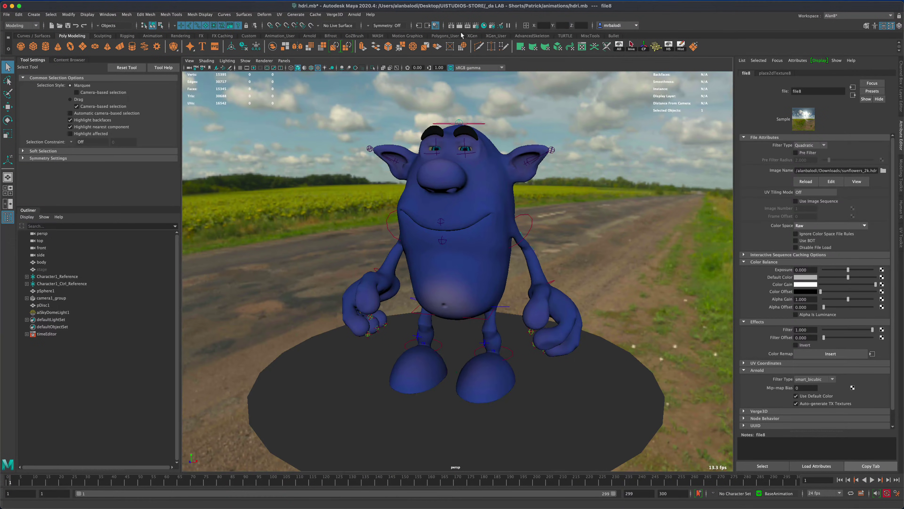
right_click_drag(547, 128, 633, 211, "alt")
left_click_drag(632, 211, 619, 199, "alt")
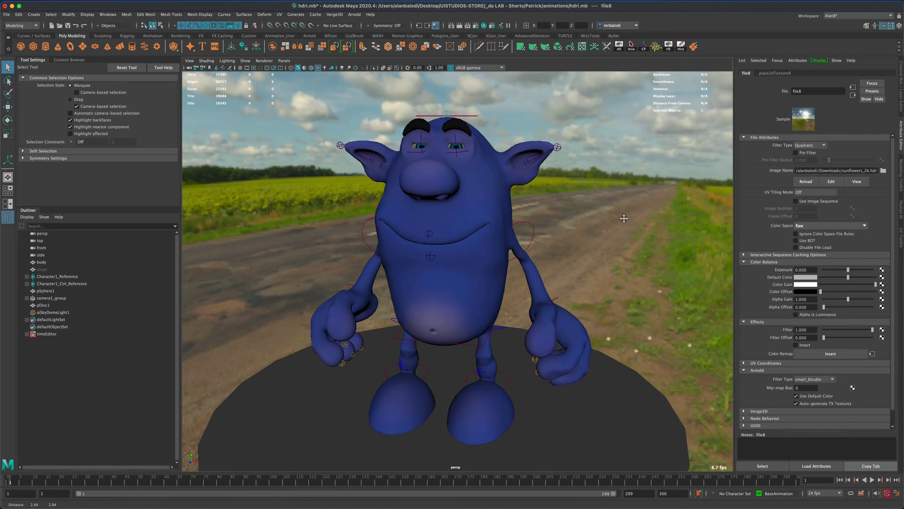
left_click(459, 28)
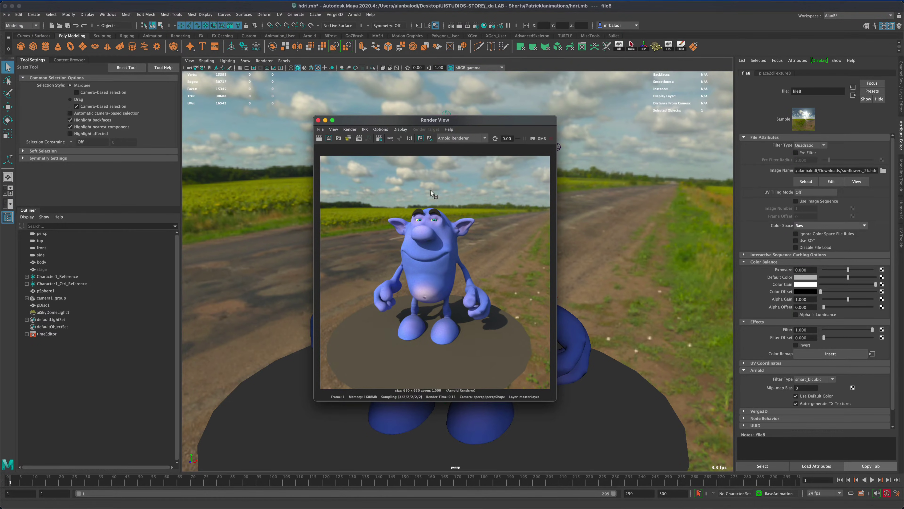
left_click_drag(353, 124, 354, 116)
left_click(318, 112)
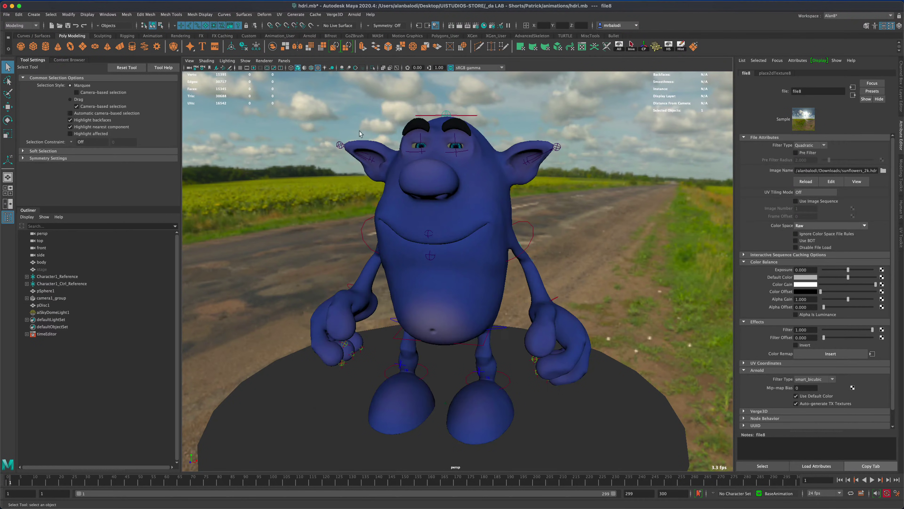
Step: Set the Camera visibility of aiSkyDomeLight1 to 0 and render the character without the sky background
scroll(413, 162, "up", 3)
left_click(59, 312)
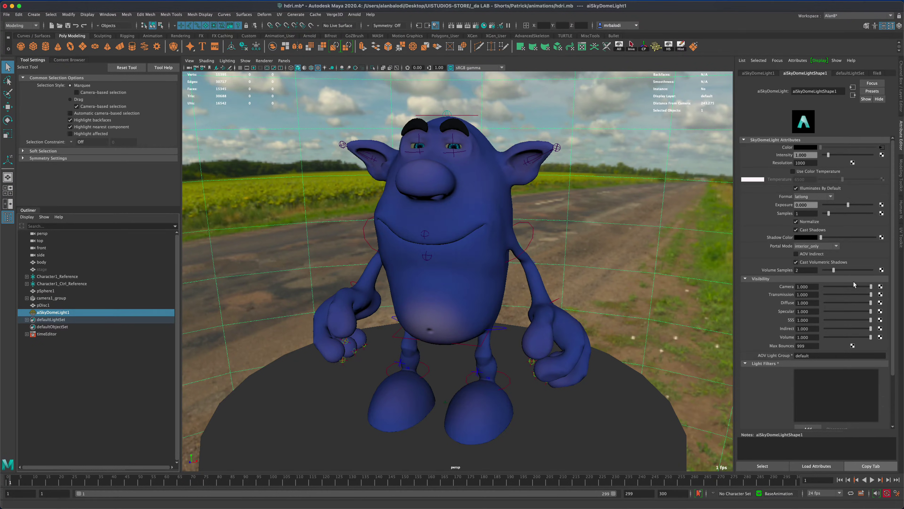
left_click_drag(871, 287, 821, 289)
left_click(459, 26)
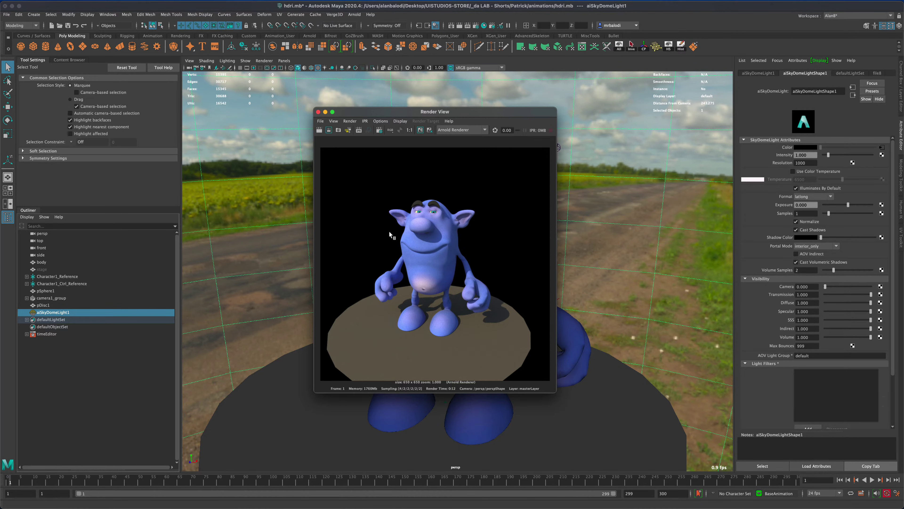
left_click_drag(460, 114, 452, 126)
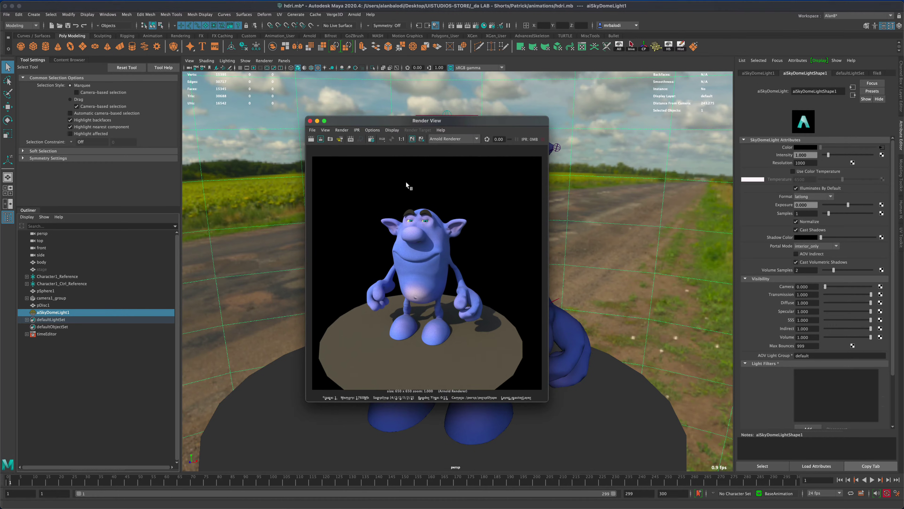
mouse_move(418, 126)
left_mouse_down()
mouse_move(438, 107)
mouse_move(432, 121)
left_mouse_up()
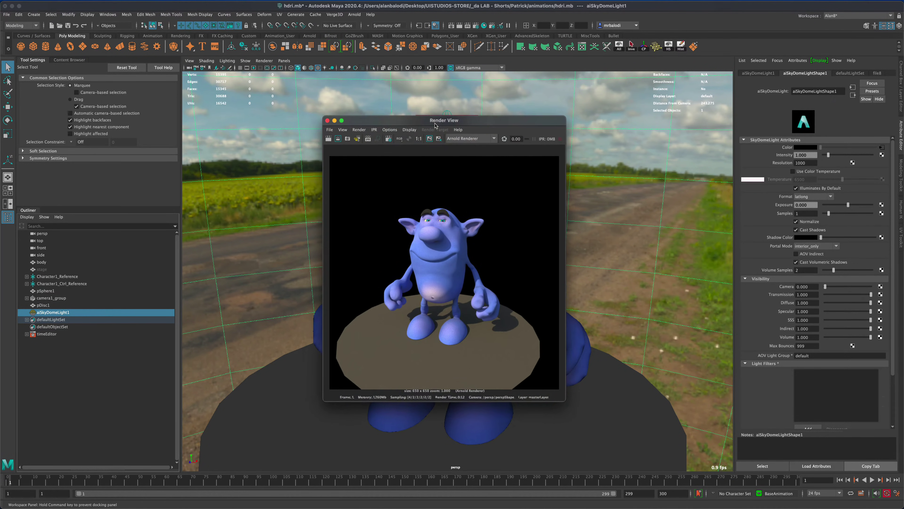